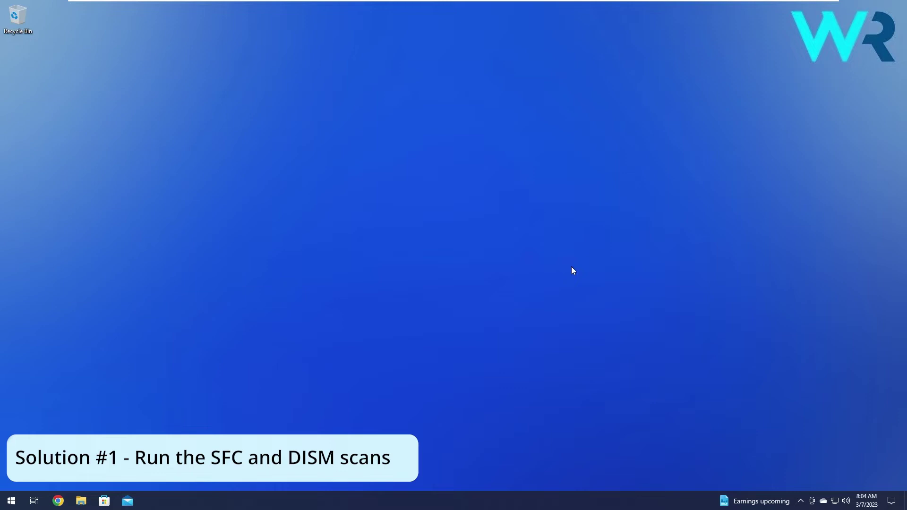
Search Start for cmd and run Command Prompt as administrator
click(14, 507)
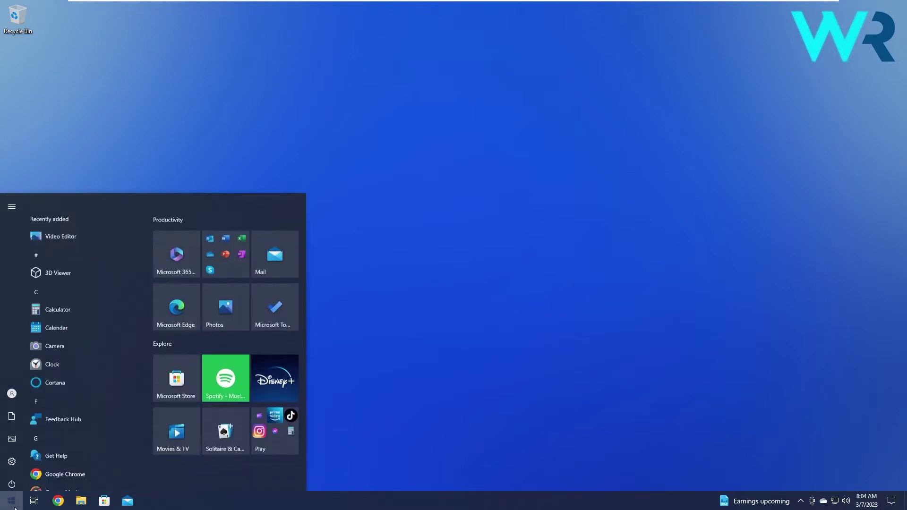
text(cmd)
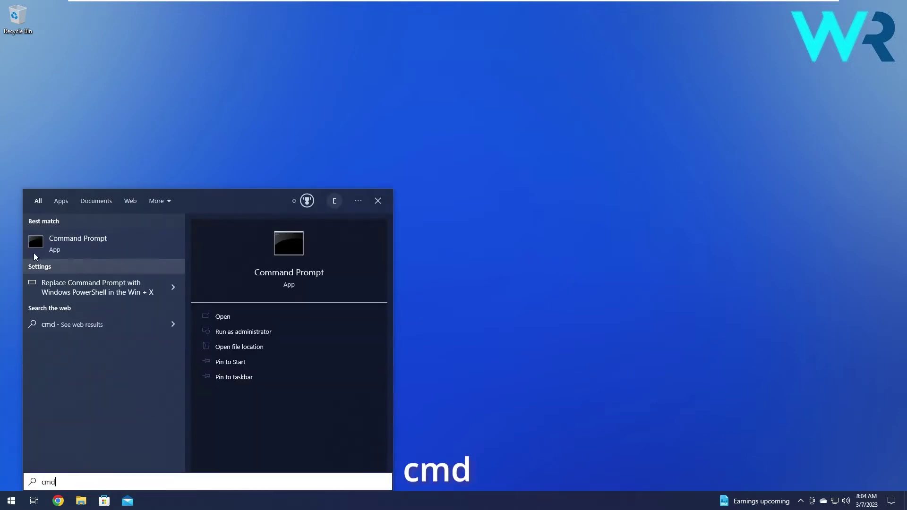
right_click(109, 250)
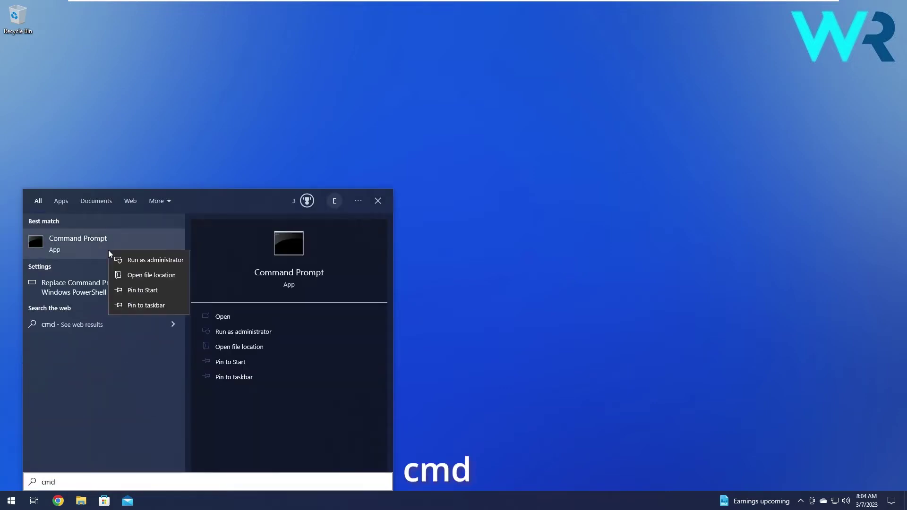
click(186, 262)
Enter sfc /scannow and DISM /Online /Cleanup-Image /RestoreHealth, then close Command Prompt
drag(343, 77, 444, 124)
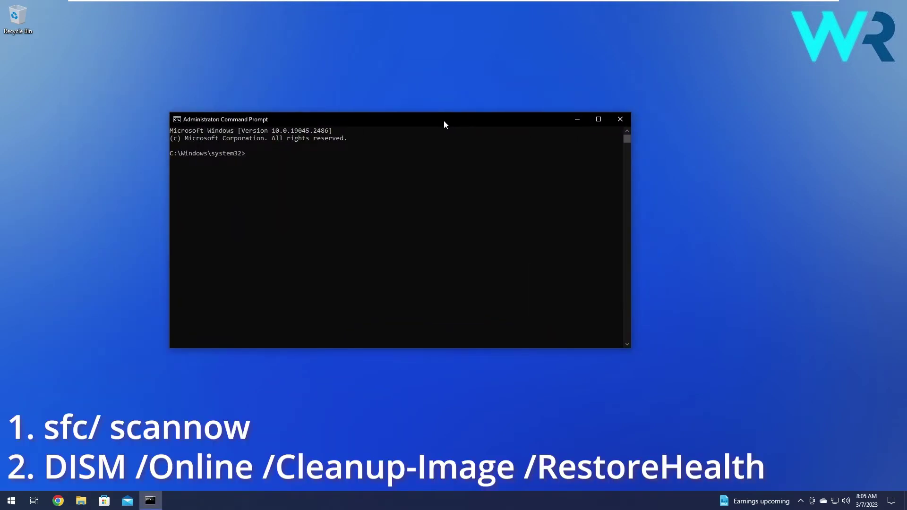
text(sfc /scannow)
key(BackSpace)
key(BackSpace)
key(BackSpace)
key(BackSpace)
key(BackSpace)
key(BackSpace)
key(BackSpace)
key(BackSpace)
key(BackSpace)
key(BackSpace)
key(BackSpace)
text(DISM /Online /Cleanup-Image /RestoreHealth)
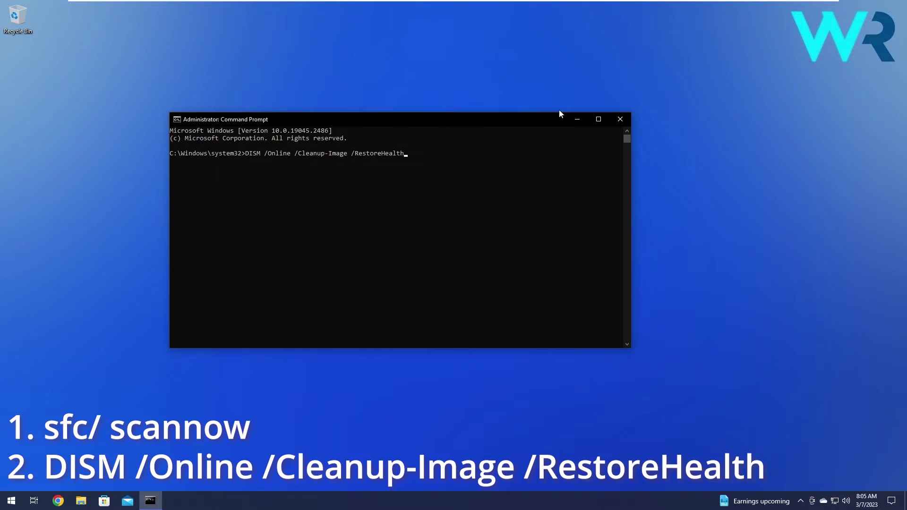
click(620, 119)
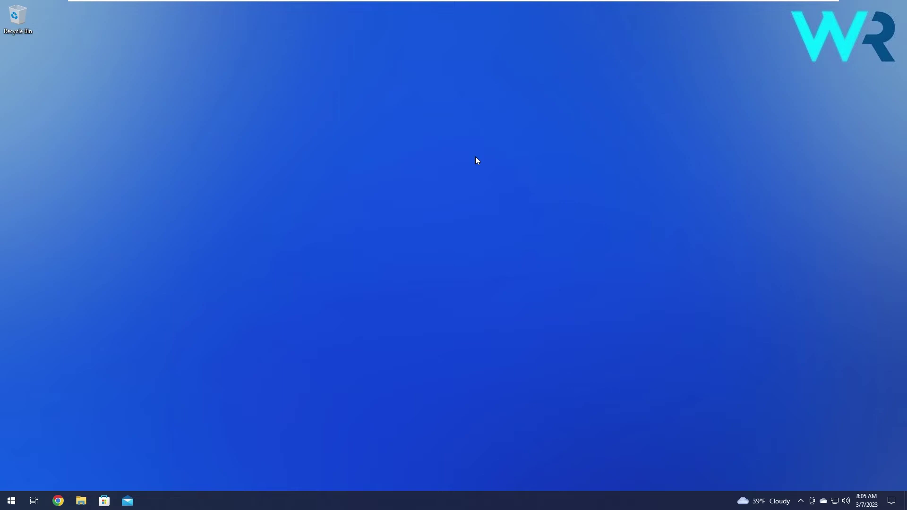
Open Windows Settings to the Personalization page
click(11, 501)
mouse_move(10, 461)
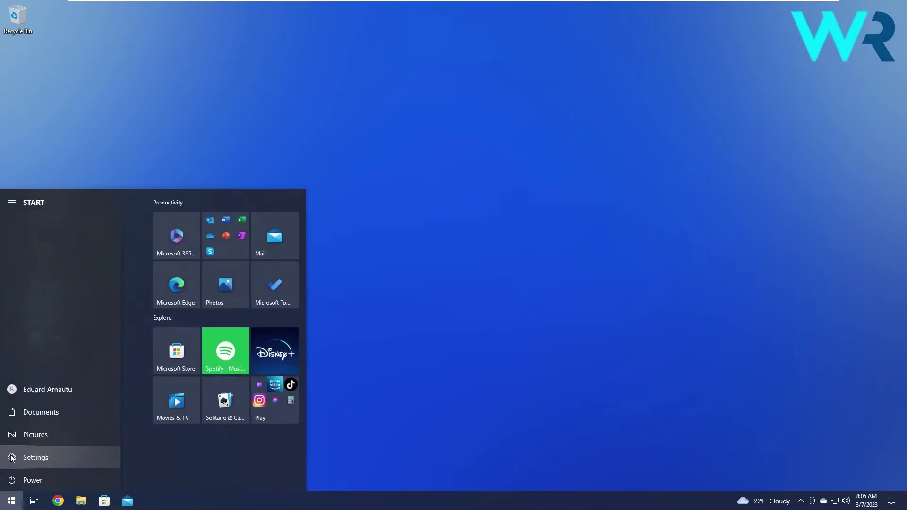
click(48, 458)
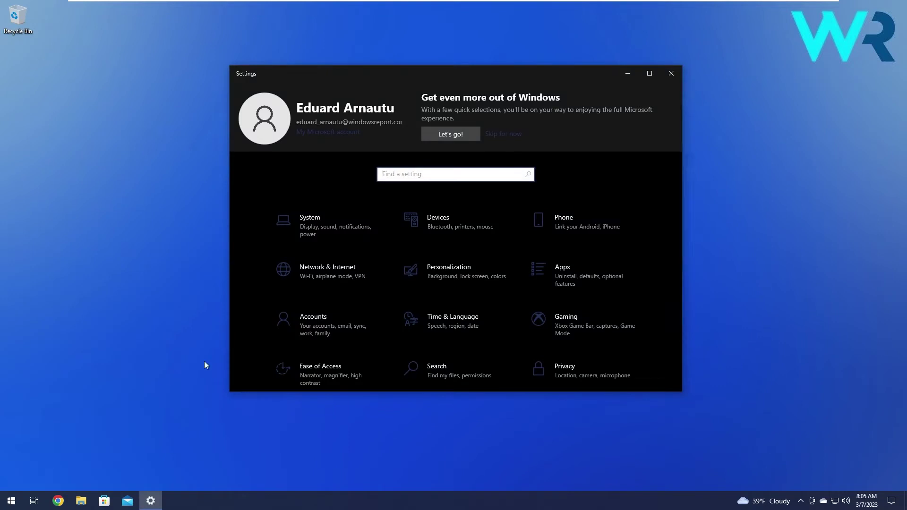
click(463, 270)
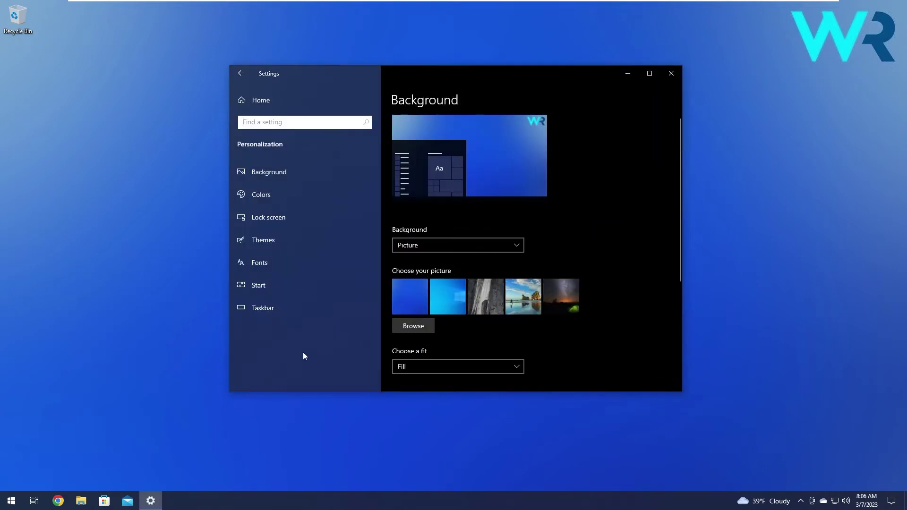
Go to Taskbar settings and open 'Select which icons appear on the taskbar'
click(289, 307)
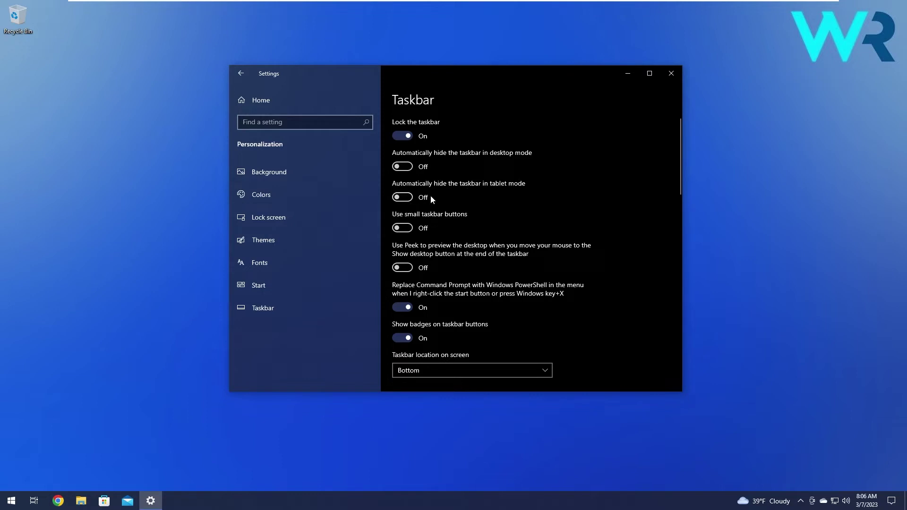
drag(678, 143, 680, 205)
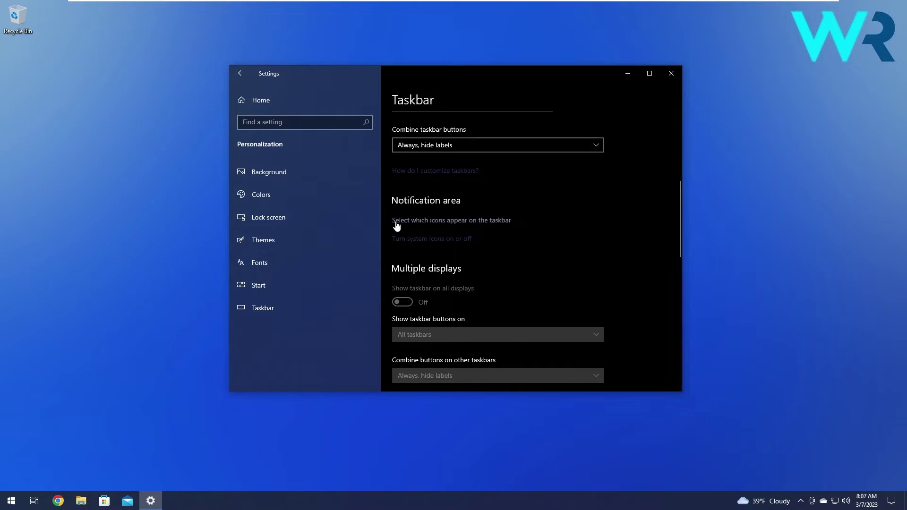
click(451, 225)
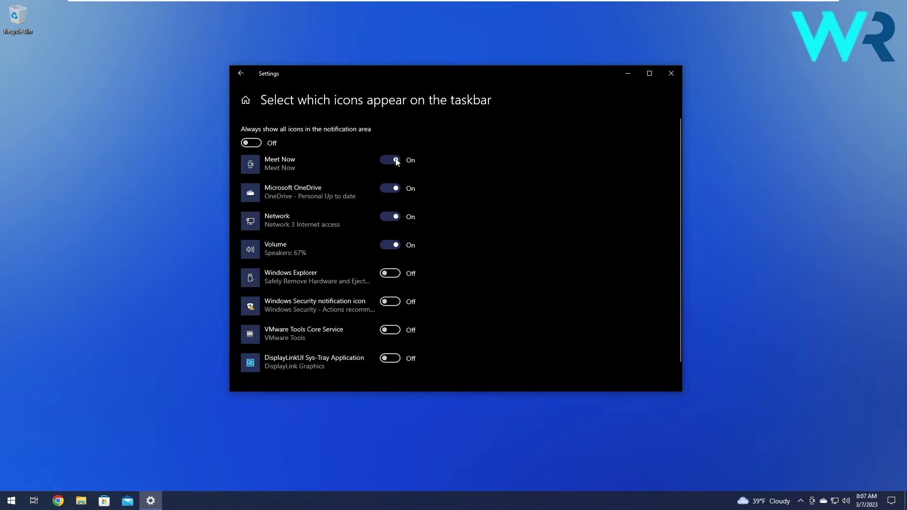
Close Settings after reviewing the notification icon toggles
click(670, 76)
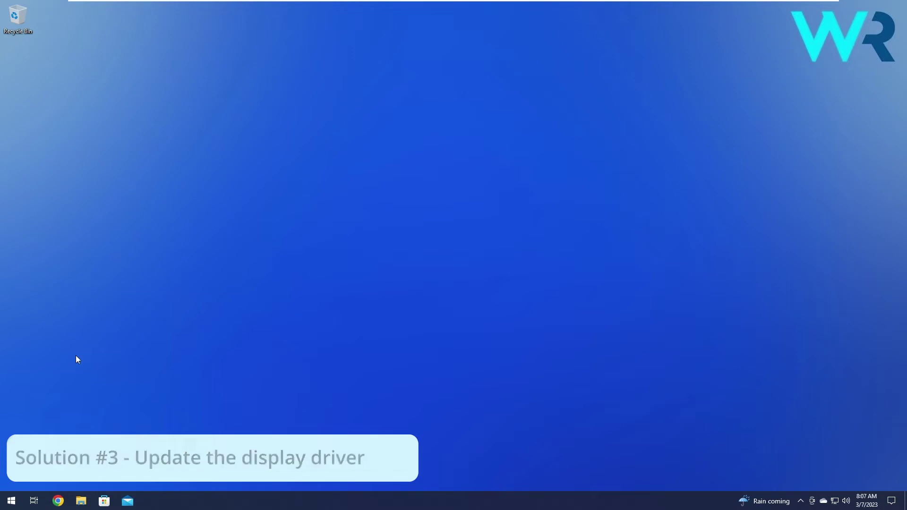
Open Device Manager, expand Display adapters and choose Update driver for VMware SVGA 3D
right_click(14, 500)
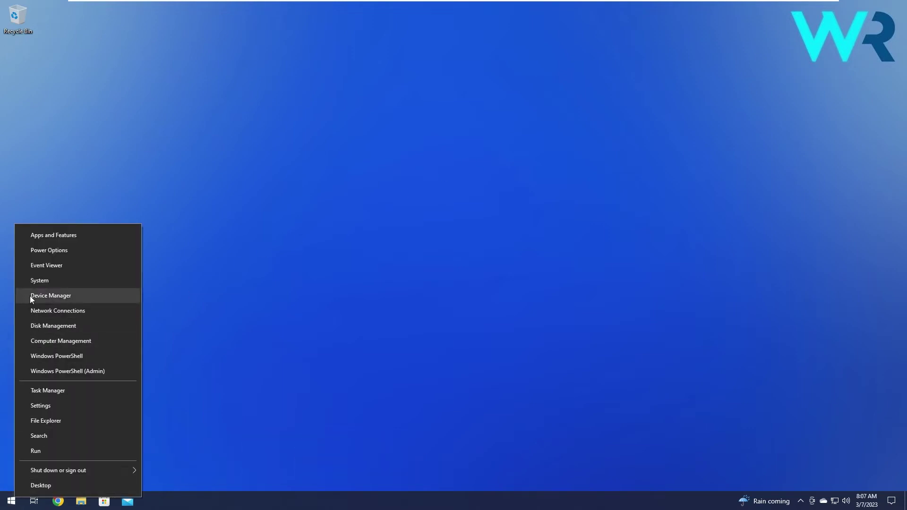
click(105, 297)
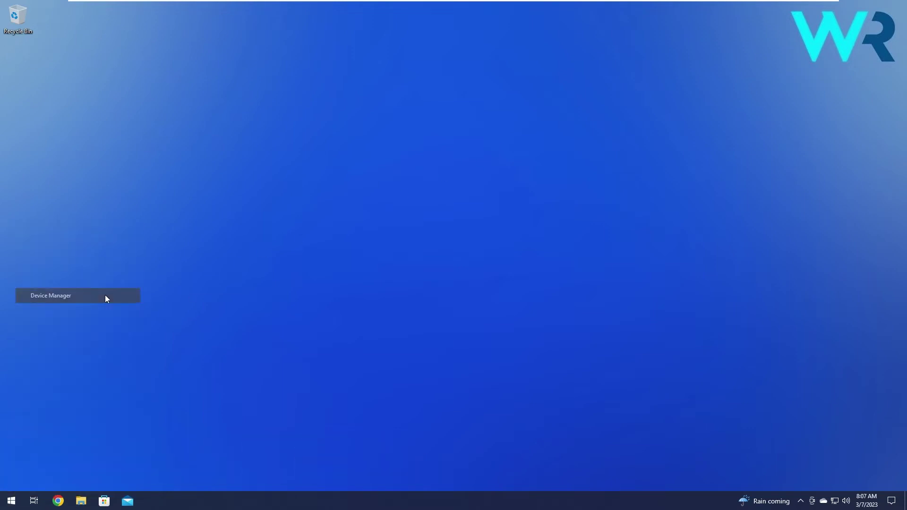
drag(299, 85, 438, 119)
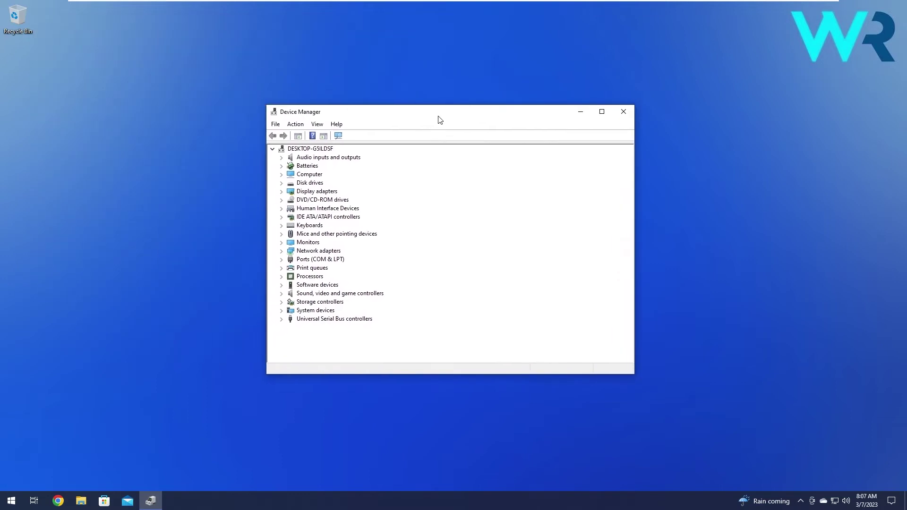
click(282, 192)
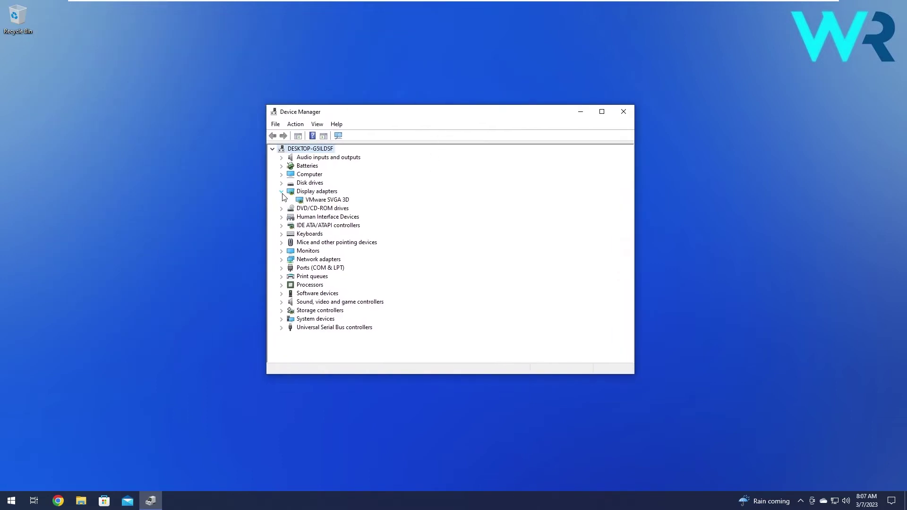
right_click(339, 203)
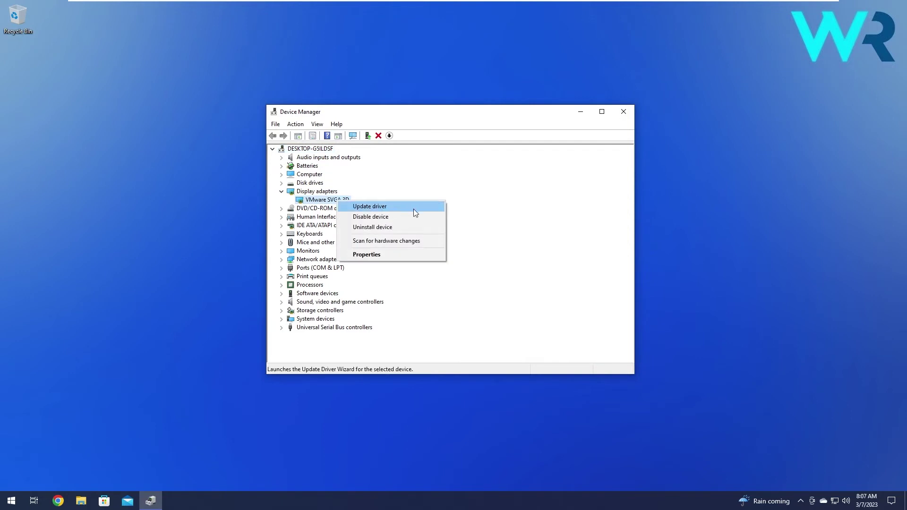
click(415, 209)
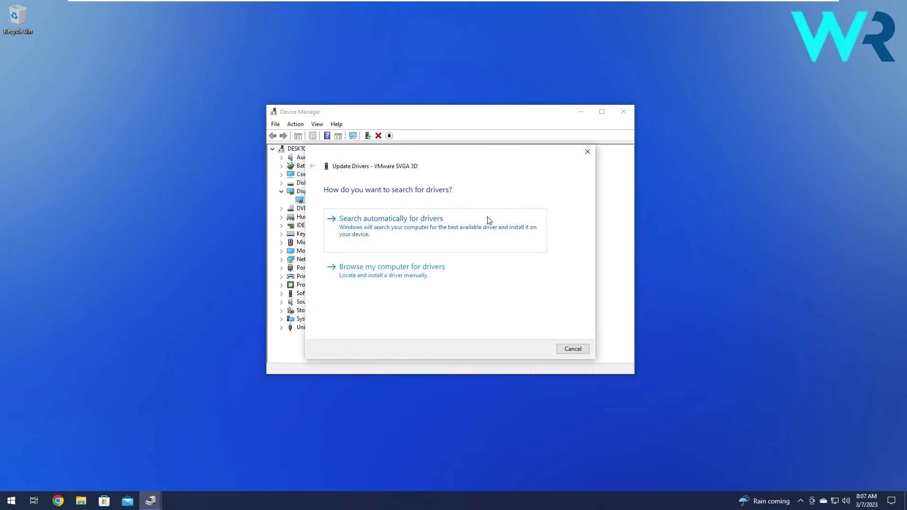
Search automatically for a VMware SVGA 3D driver, then close the wizard and Device Manager
click(466, 227)
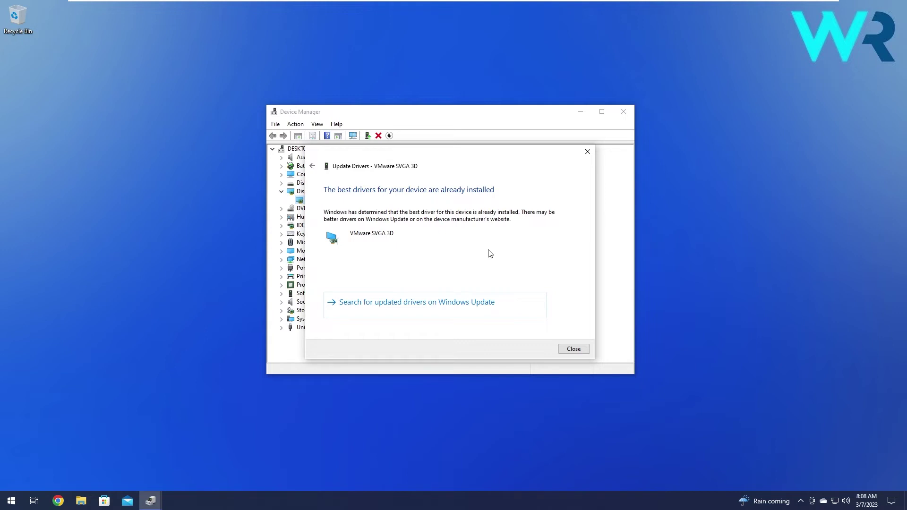
click(587, 151)
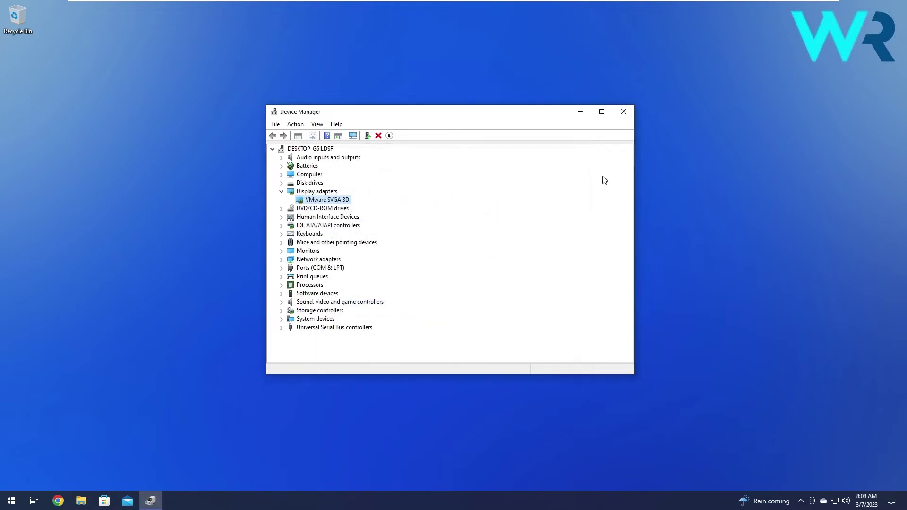
click(624, 108)
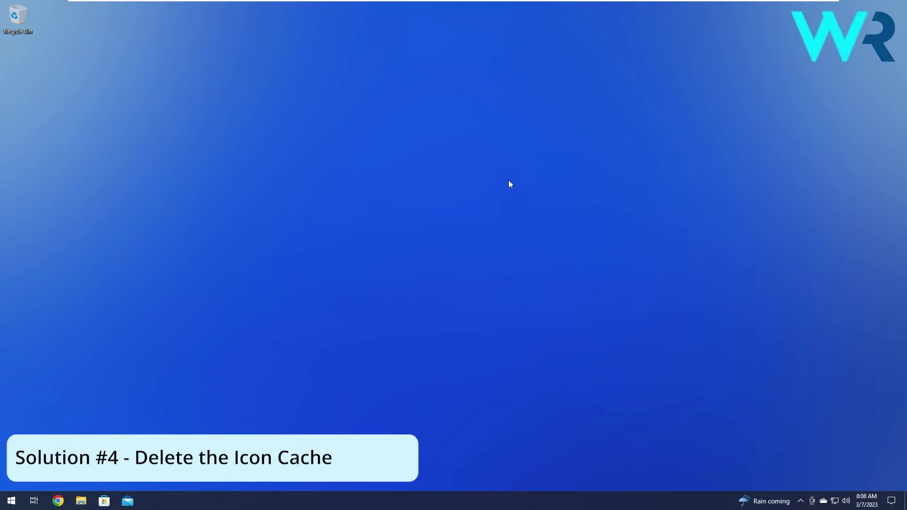
Run %appdata% from the Run dialog to open the AppData Roaming folder
key(super)
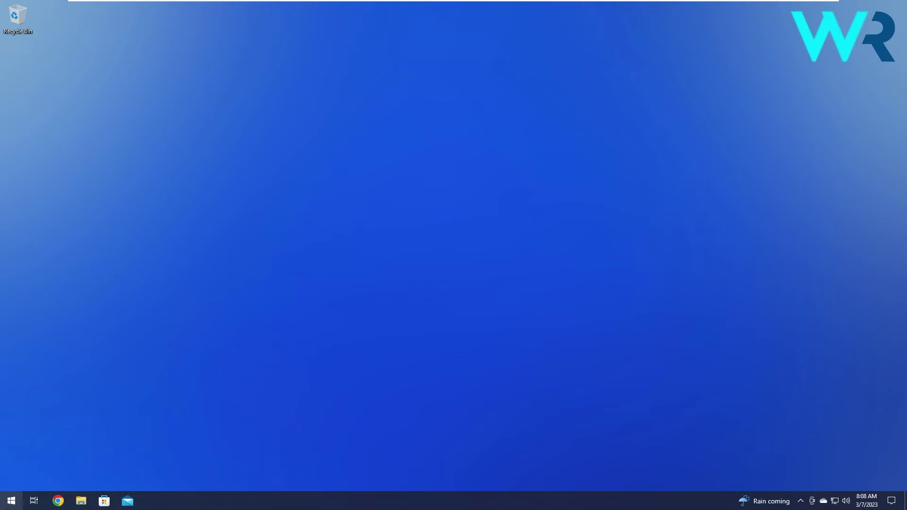
text(run)
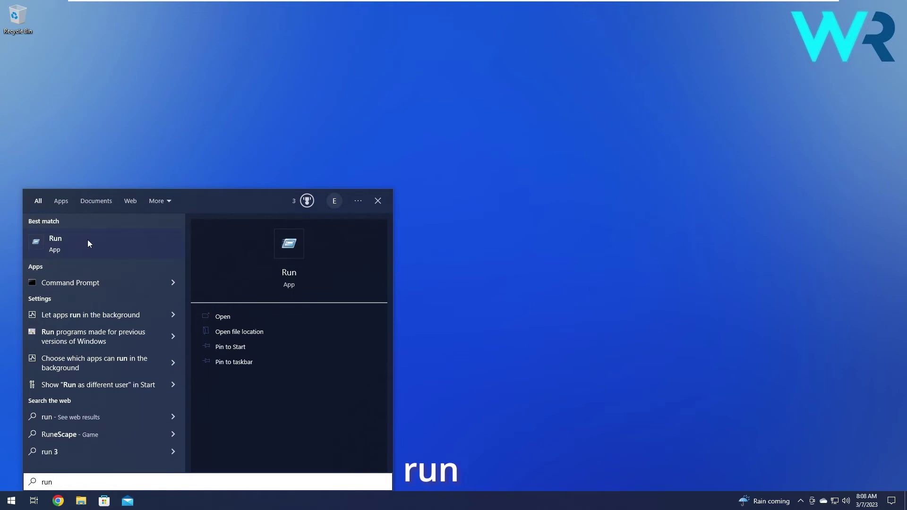
click(88, 243)
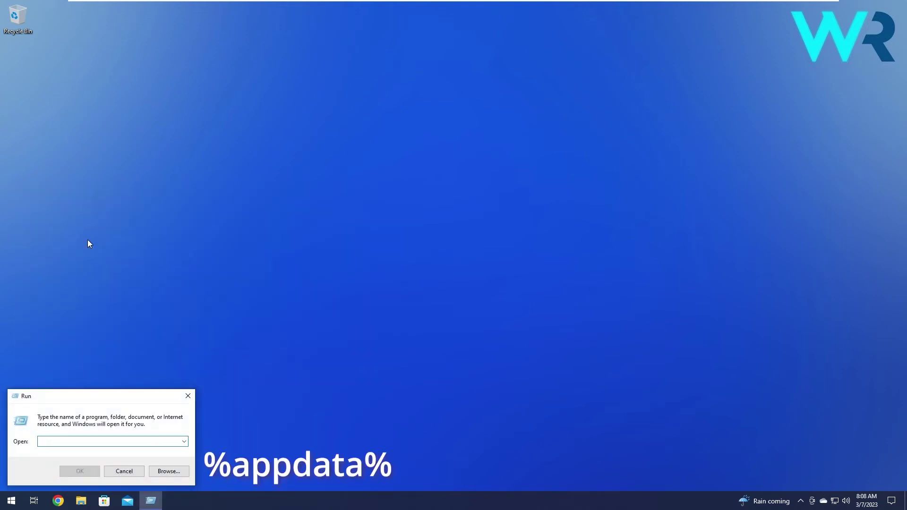
text(%appdata%)
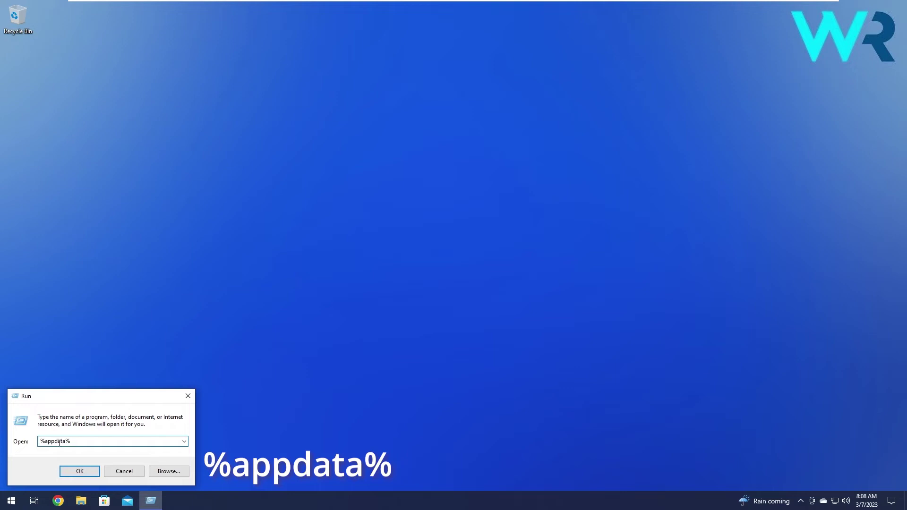
click(81, 471)
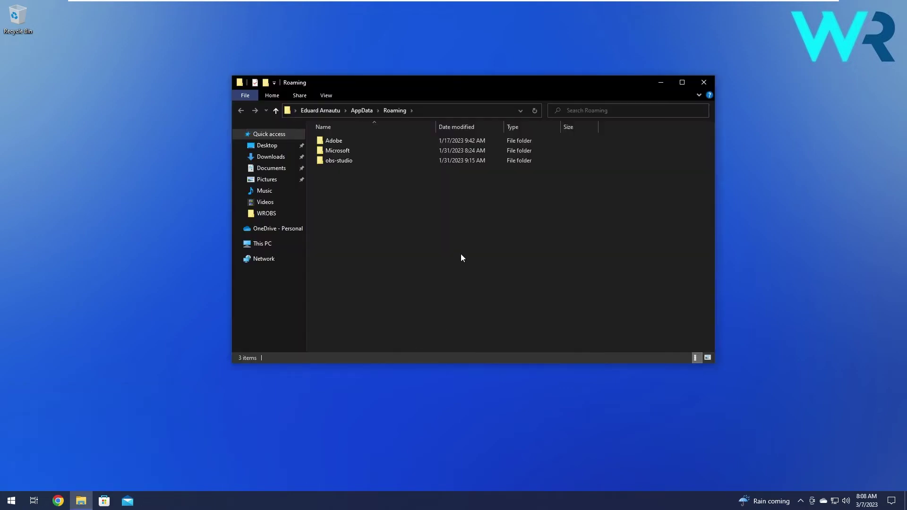
In AppData Local, start deleting IconCache, decline the prompt, and close File Explorer
click(326, 96)
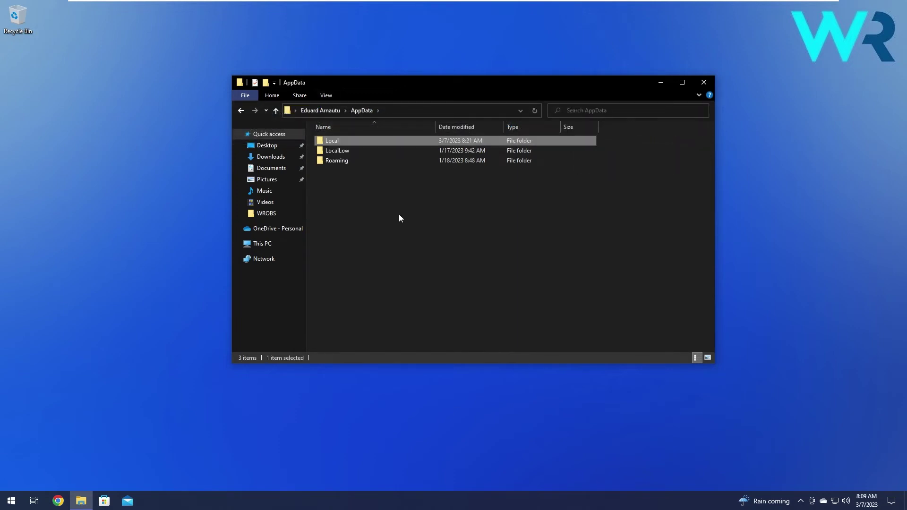
double_click(347, 140)
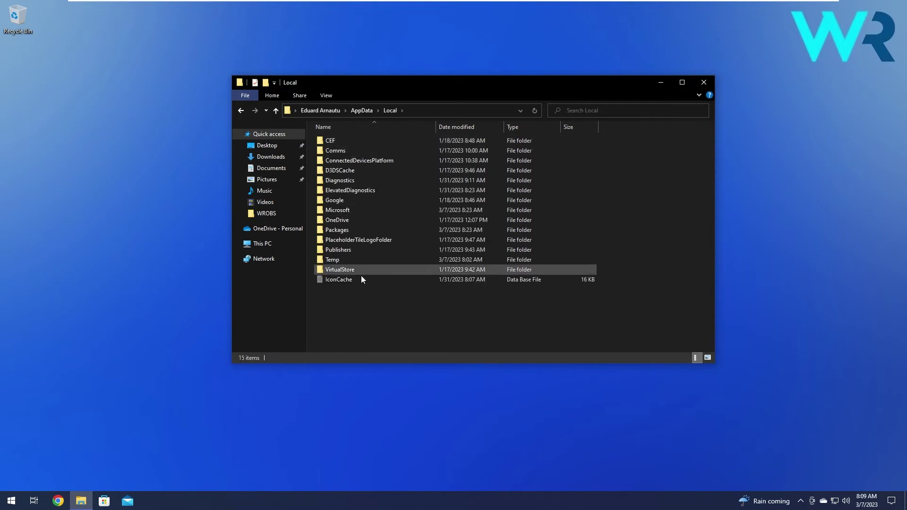
click(334, 283)
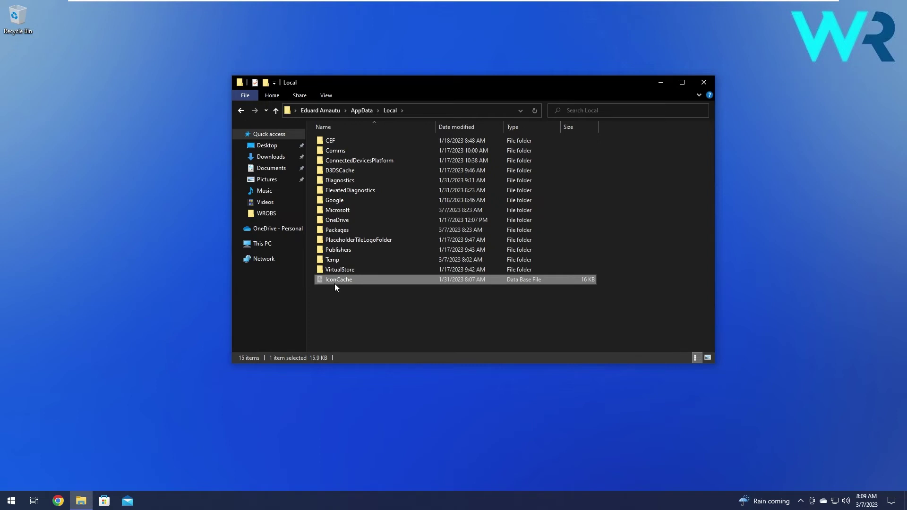
key(shift+Delete)
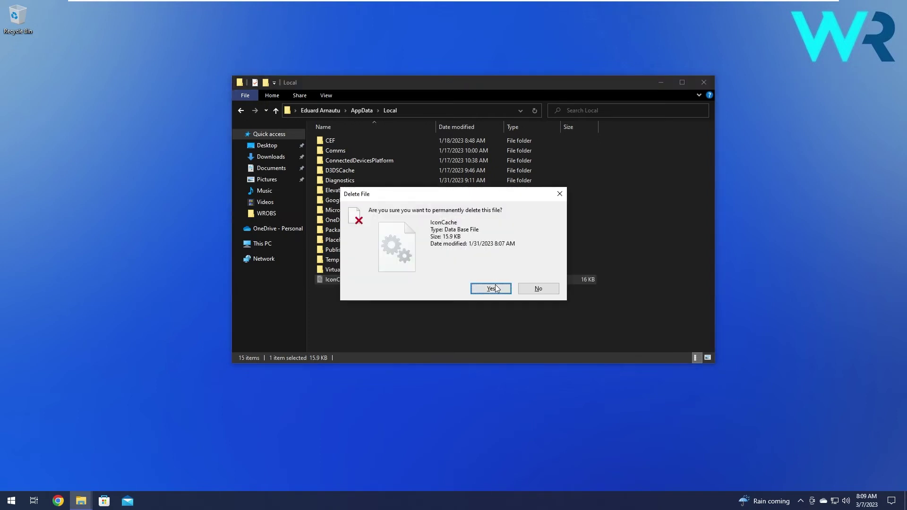
click(540, 288)
click(707, 83)
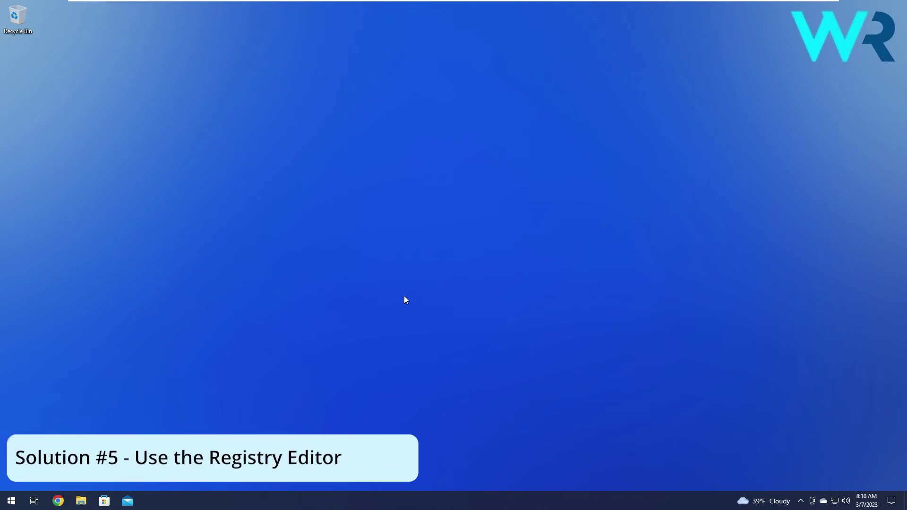
Launch Registry Editor by searching regedit in Start
click(5, 502)
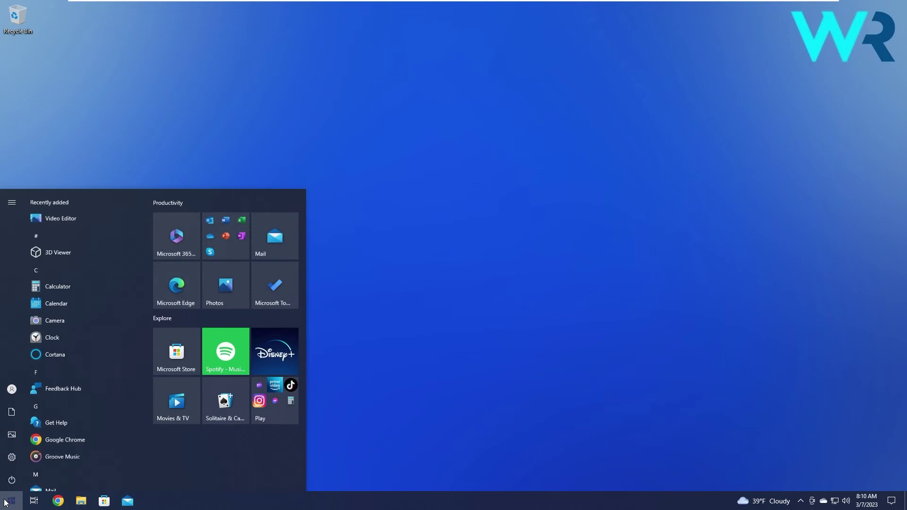
text(regedit)
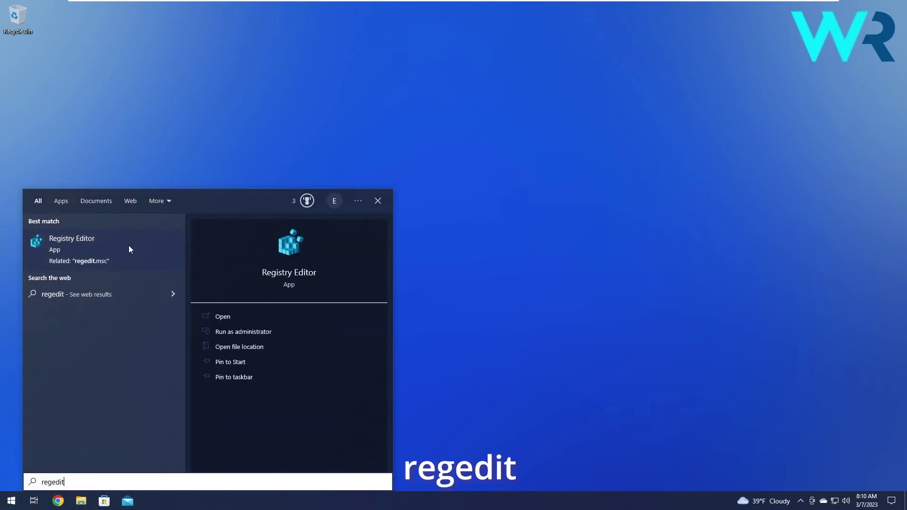
click(129, 246)
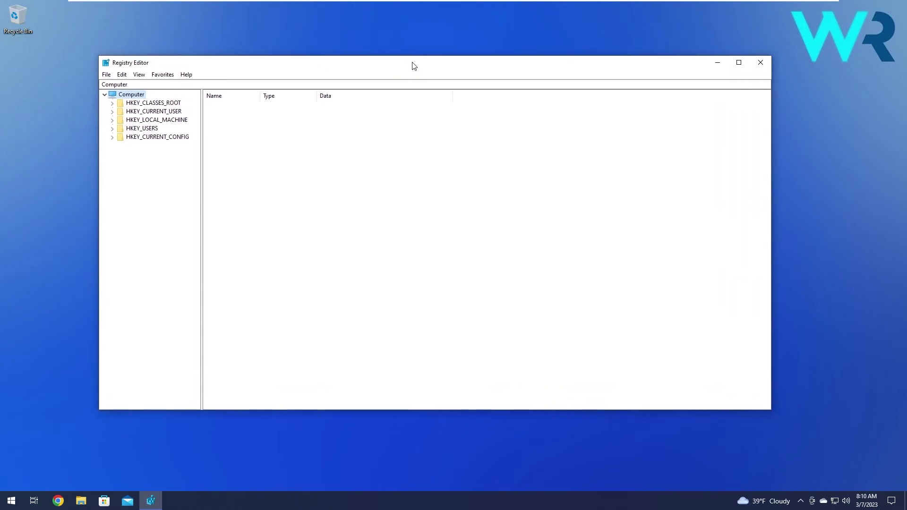
drag(412, 65, 422, 62)
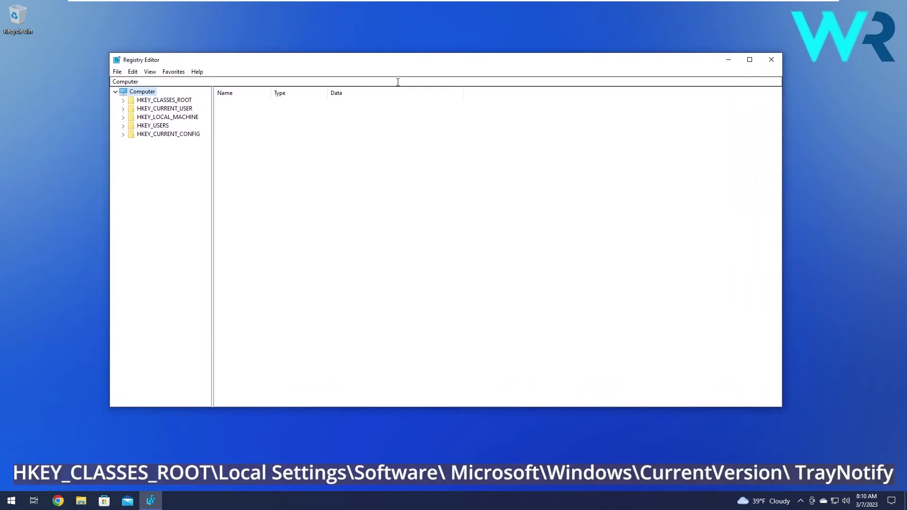
Expand HKEY_CLASSES_ROOT\Local Settings\Software\Microsoft\Windows\CurrentVersion to reveal TrayNotify
click(123, 100)
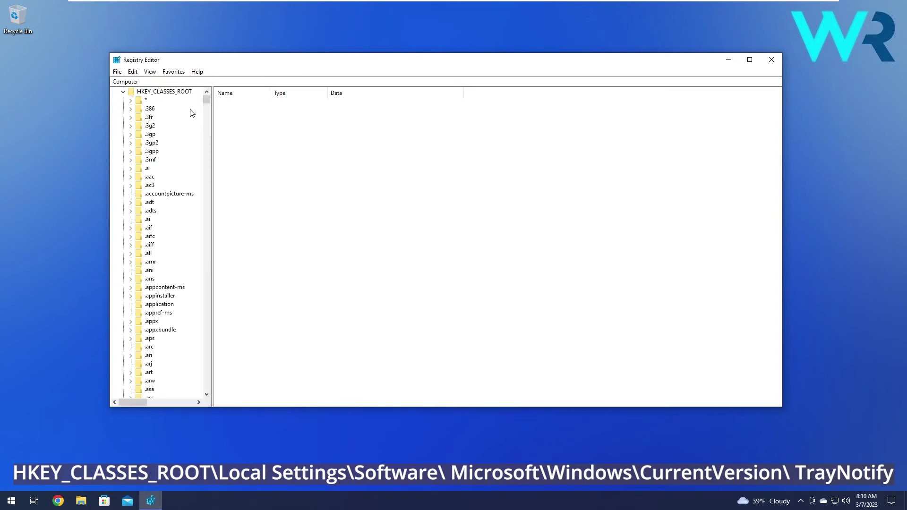
drag(207, 99, 207, 231)
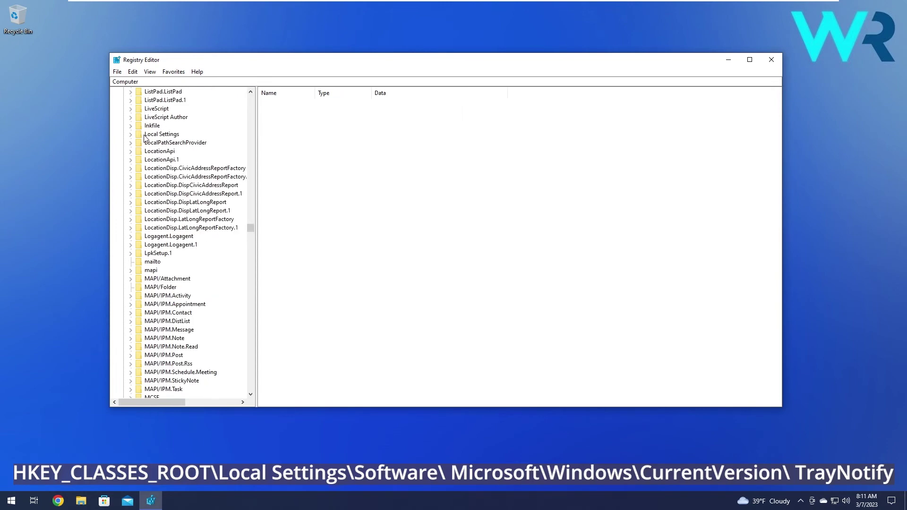
double_click(144, 135)
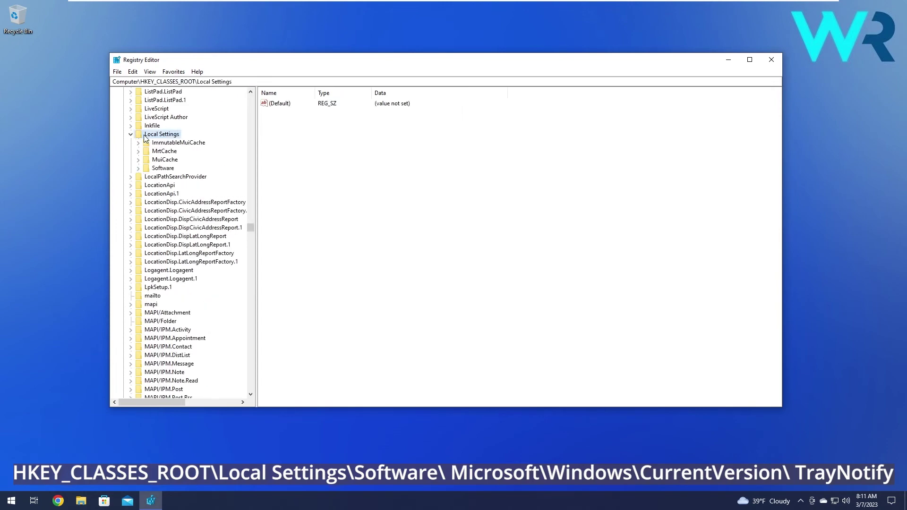
double_click(161, 169)
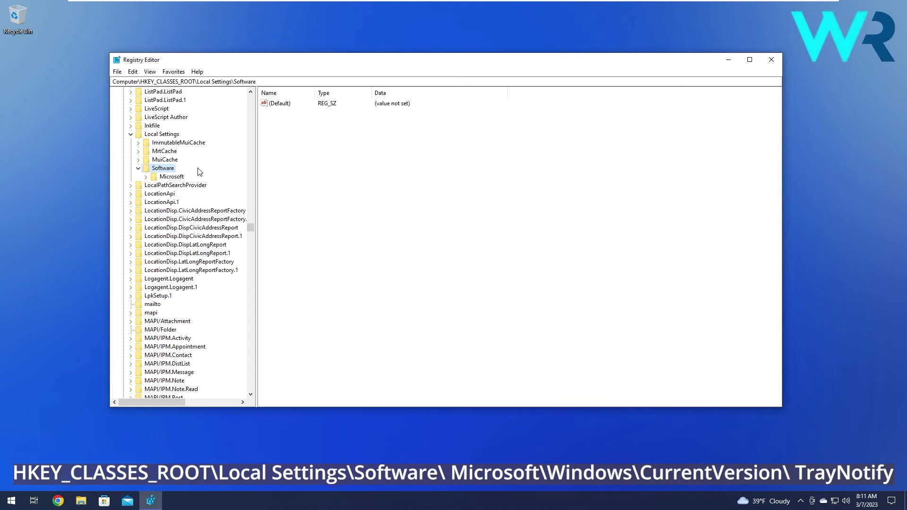
double_click(168, 179)
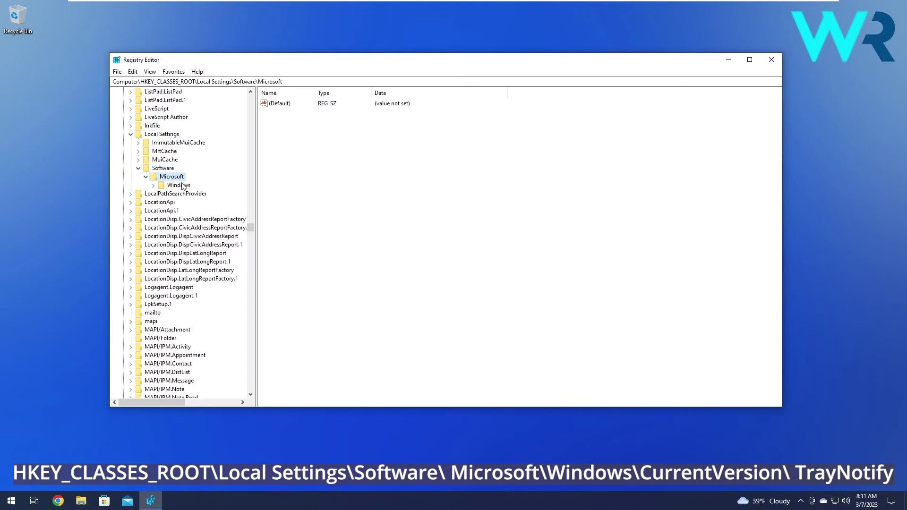
double_click(182, 185)
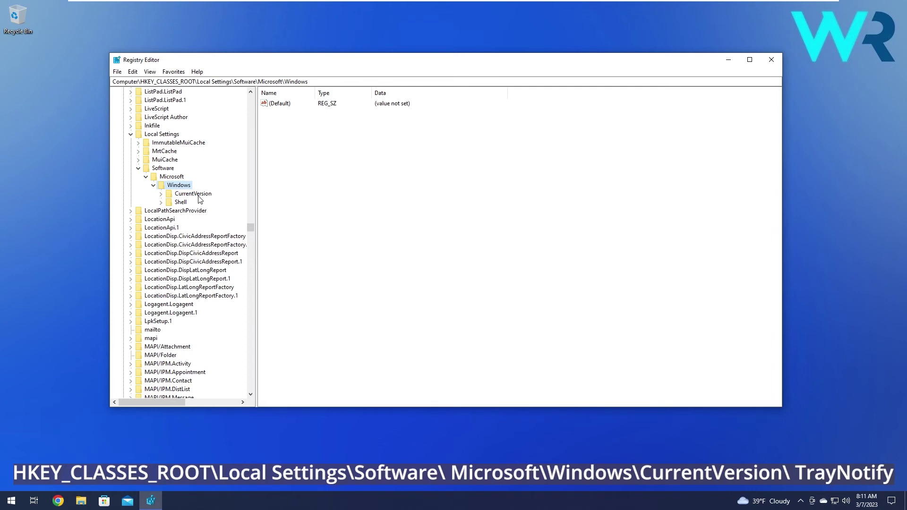
double_click(195, 194)
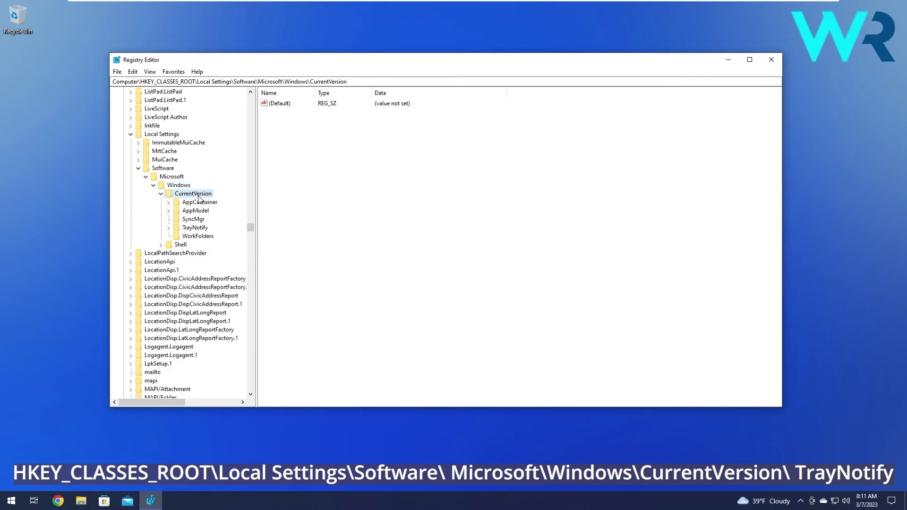
Open TrayNotify, bring up IconStreams and PastIconsStream menus without deleting, then close Registry Editor
click(198, 229)
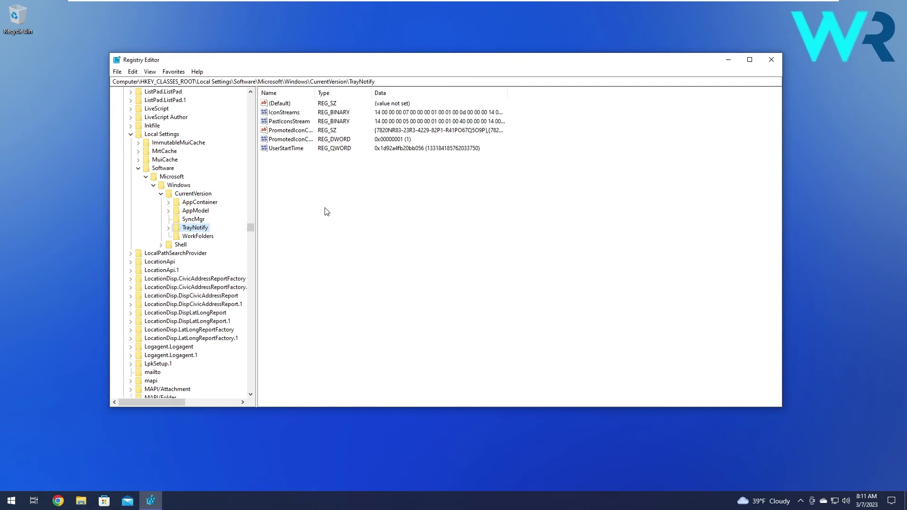
click(293, 113)
right_click(294, 113)
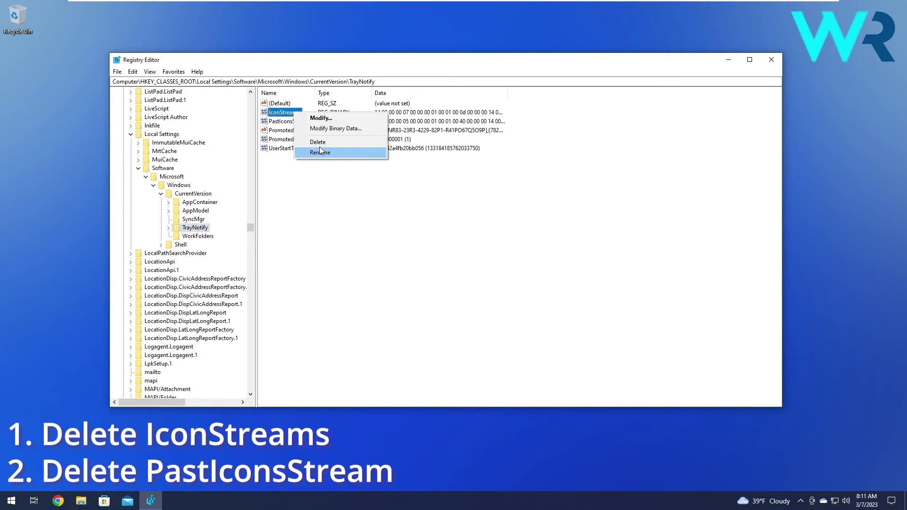
click(415, 192)
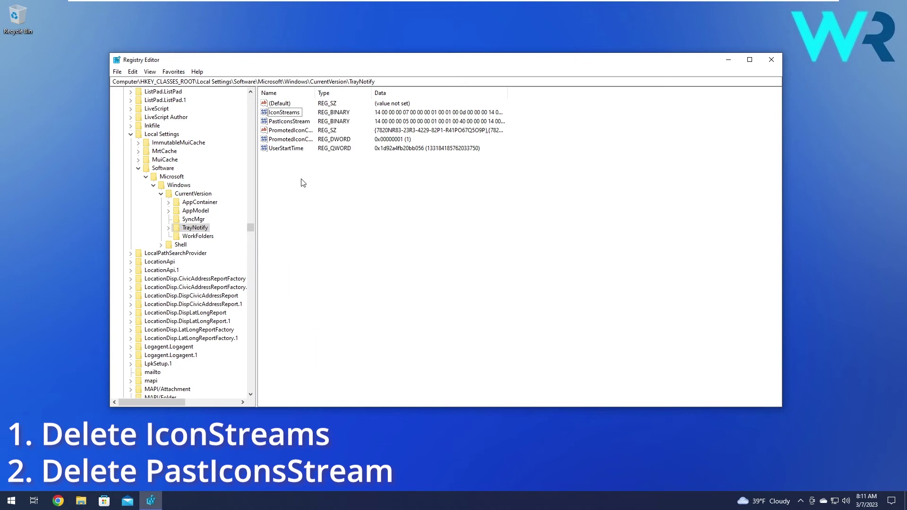
right_click(308, 123)
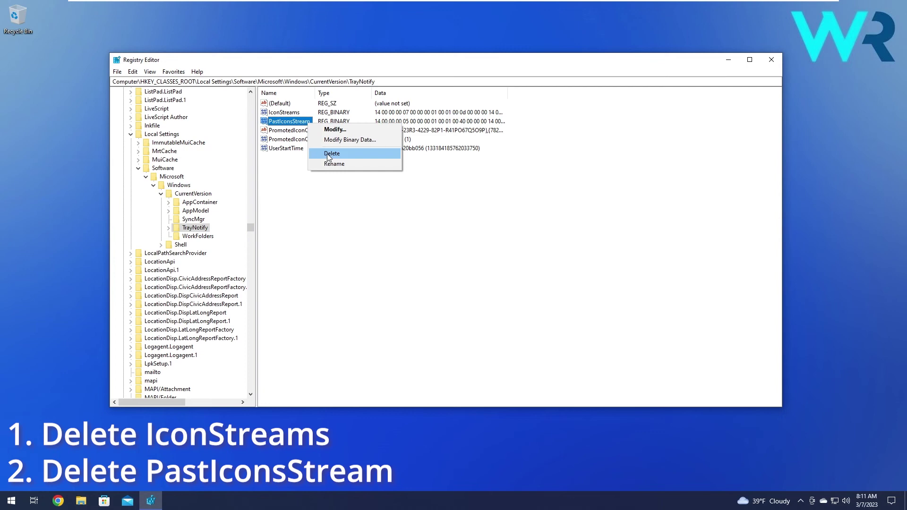
click(555, 189)
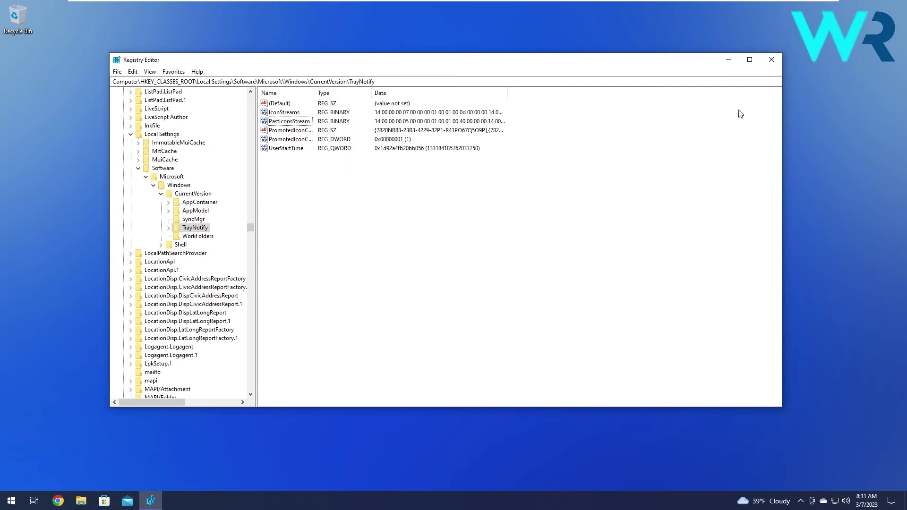
click(771, 59)
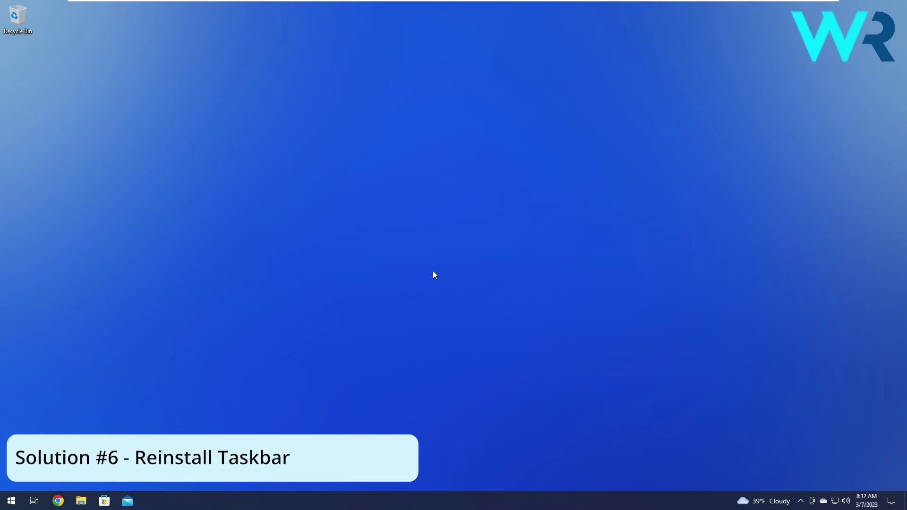
Paste the Get-AppxPackage taskbar re-register command into an admin PowerShell window, then close it
right_click(11, 502)
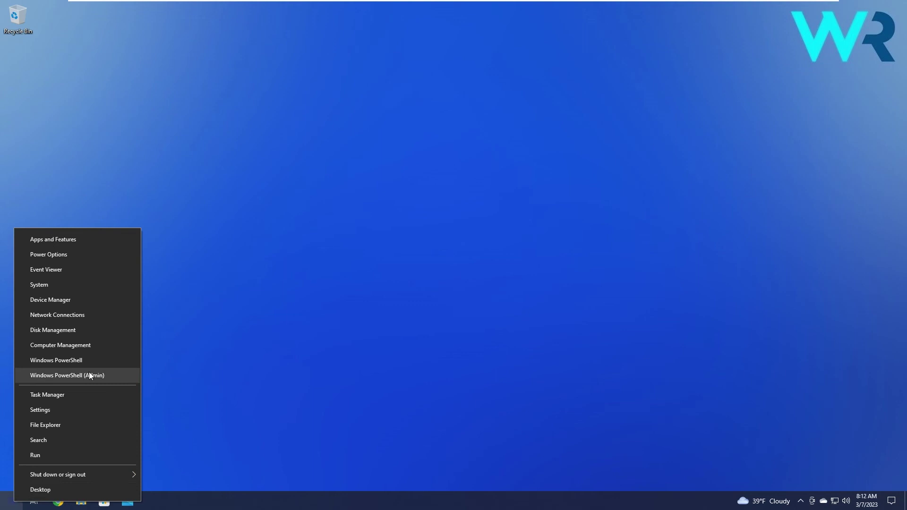
click(101, 374)
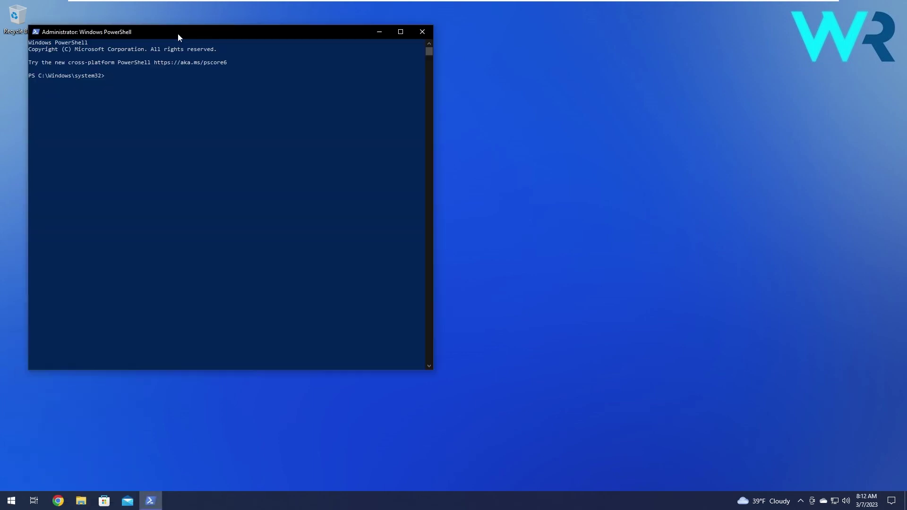
drag(315, 47, 369, 53)
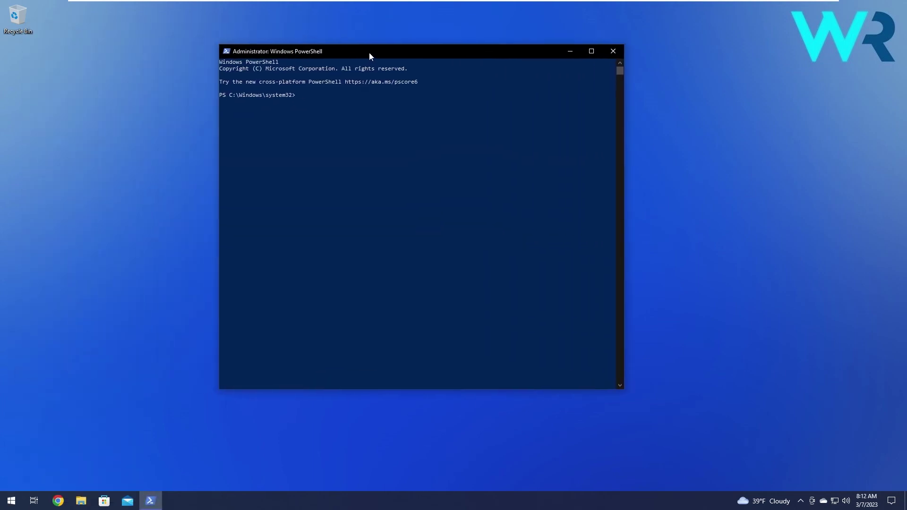
text(Get-AppxPackage -AllUsers| Foreach {Add-AppxPackage -DisableDevelopmentMode -Register "$($_.InstallLocation)\AppXManifest.xml"})
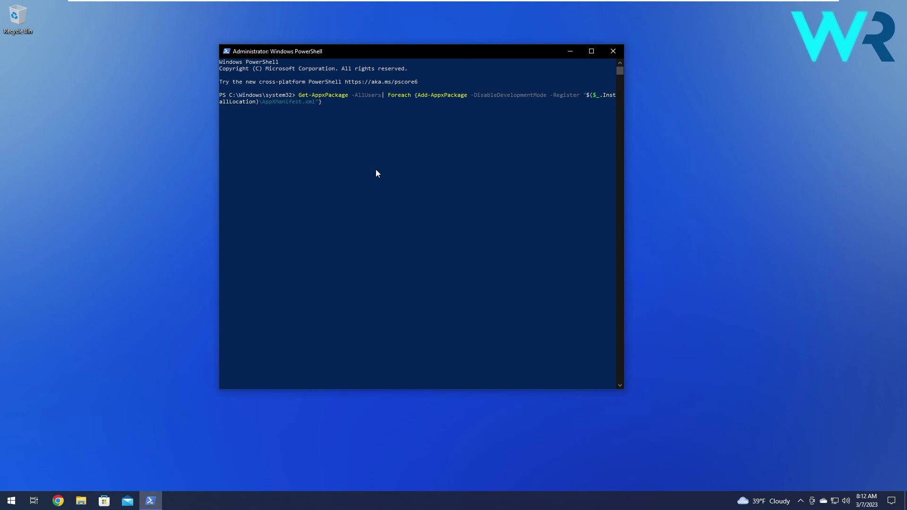
click(613, 51)
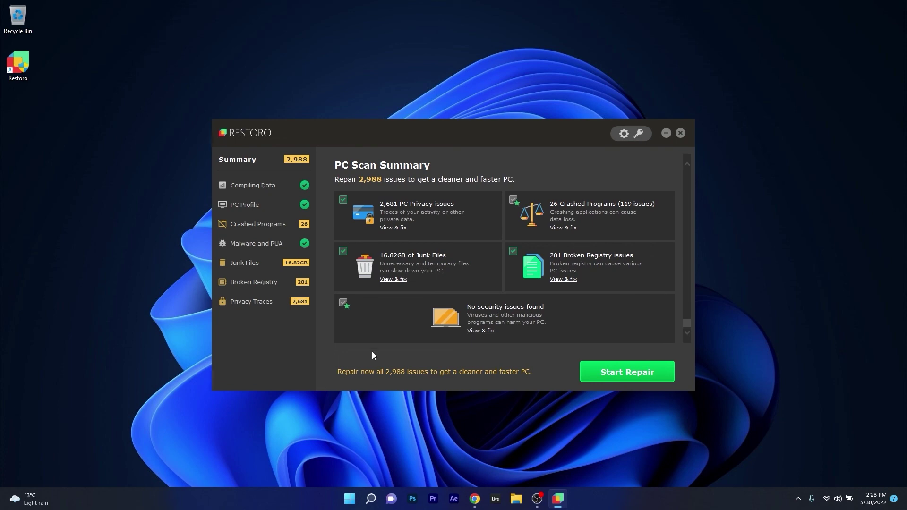
Review Restoro's scan summary of 2,988 issues, then view the PC Profile hardware details
scroll(386, 321, up, 2)
scroll(386, 321, up, 5)
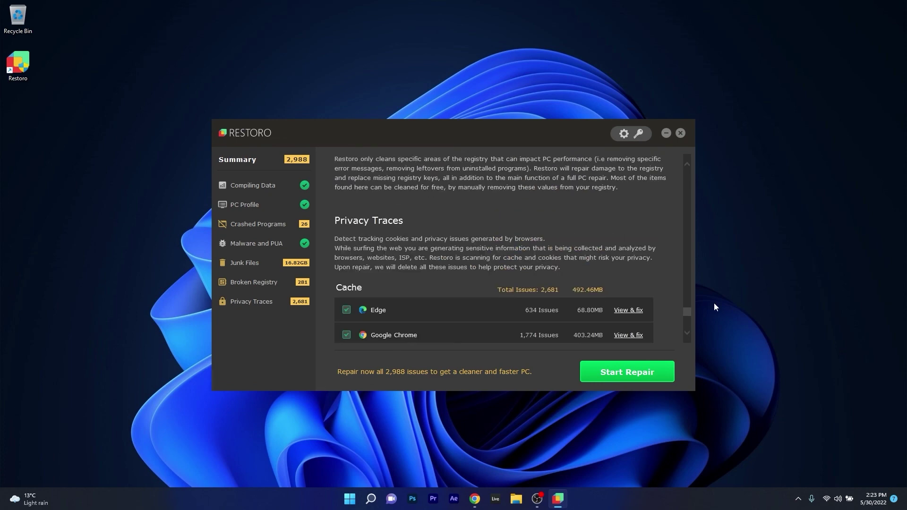
drag(686, 316, 689, 165)
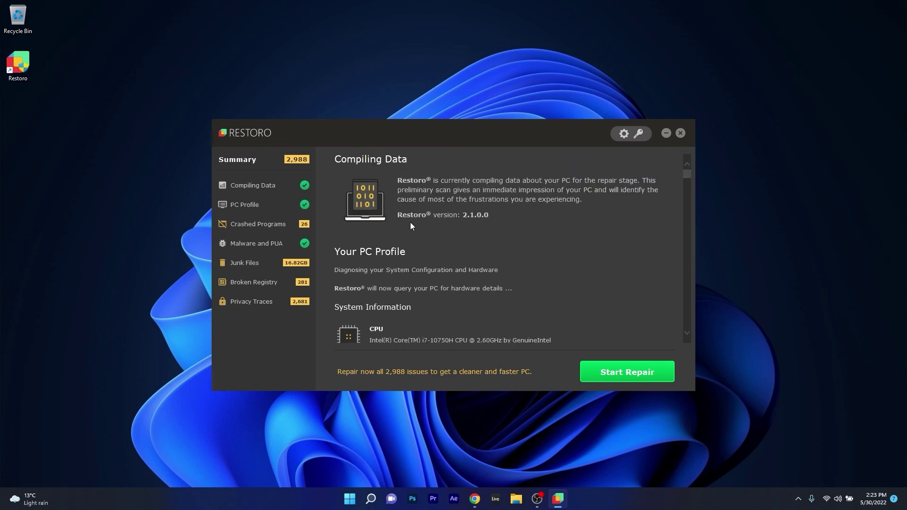
click(252, 208)
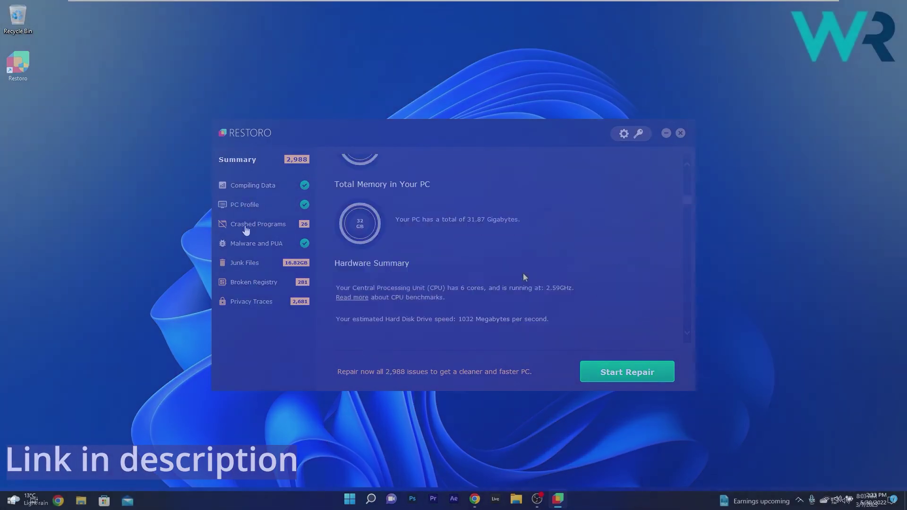